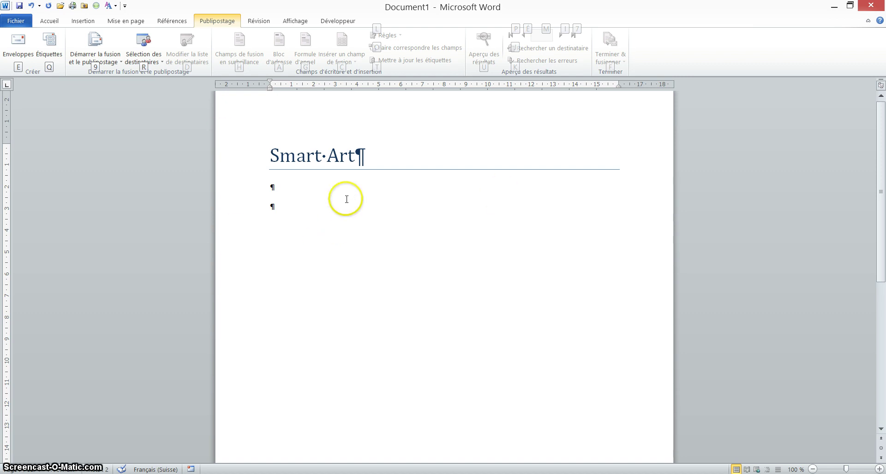
Place the cursor in the second empty paragraph below the title and open the SmartArt graphic chooser
{"action": "left_click", "coordinate": [273, 185]}
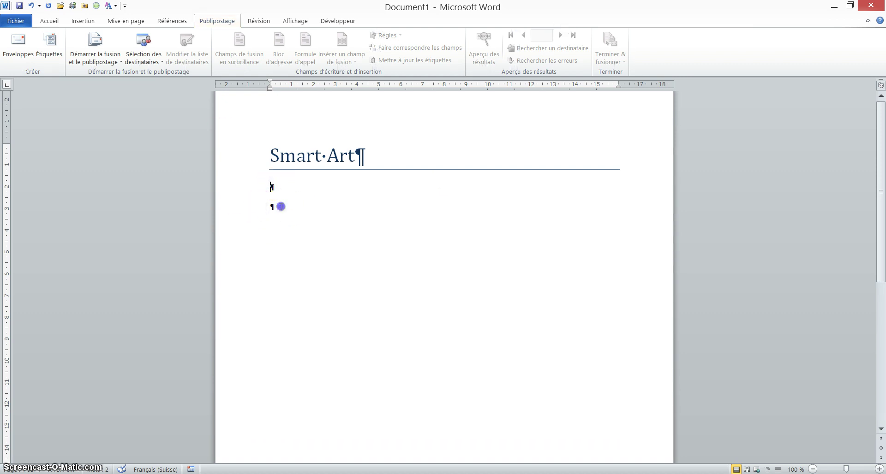
{"action": "left_click", "coordinate": [280, 206]}
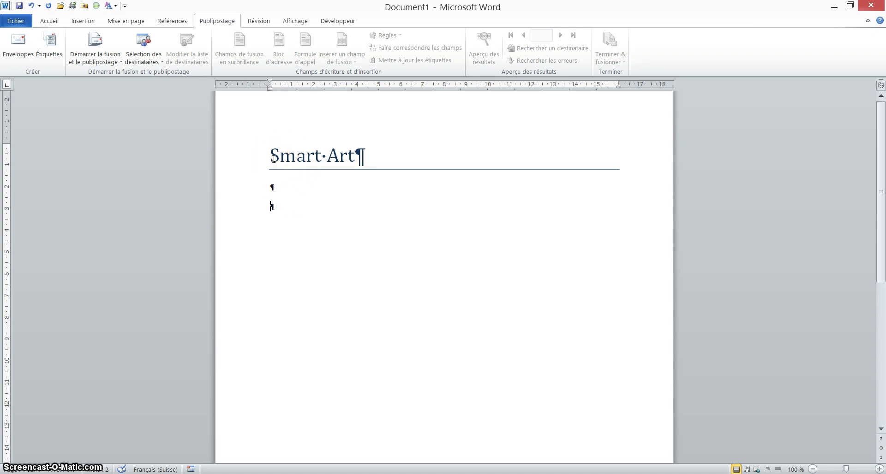
{"action": "left_click", "coordinate": [276, 188]}
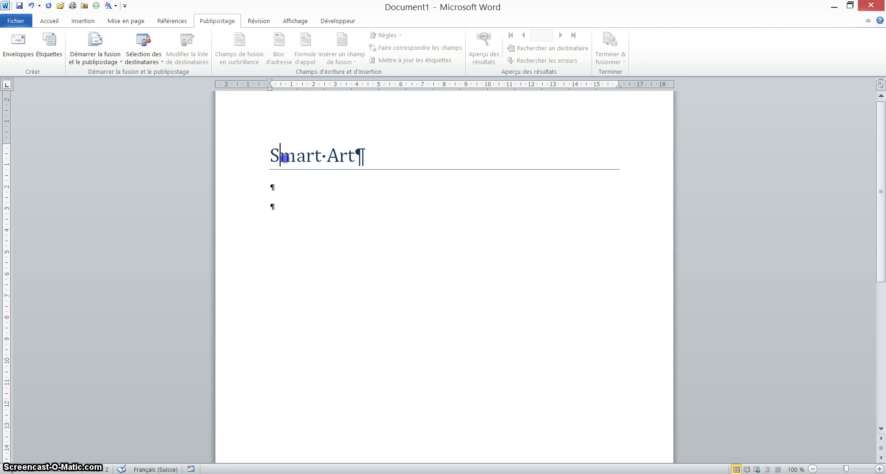
{"action": "left_click", "coordinate": [286, 206]}
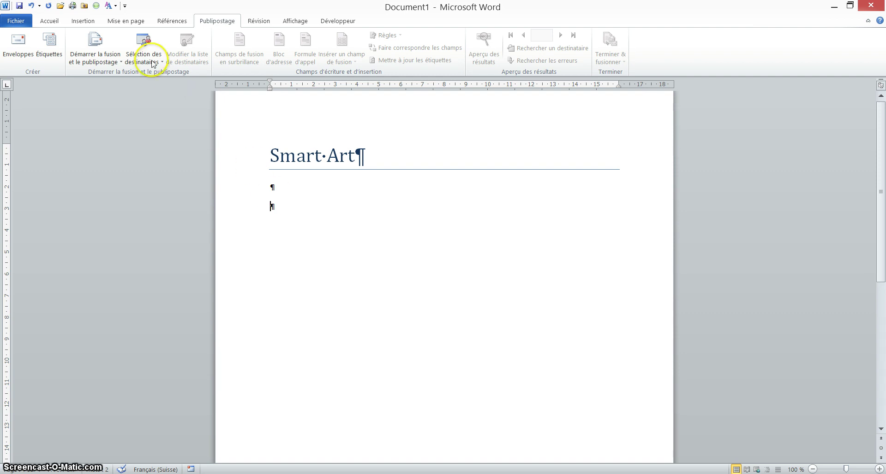
{"action": "left_click", "coordinate": [83, 21]}
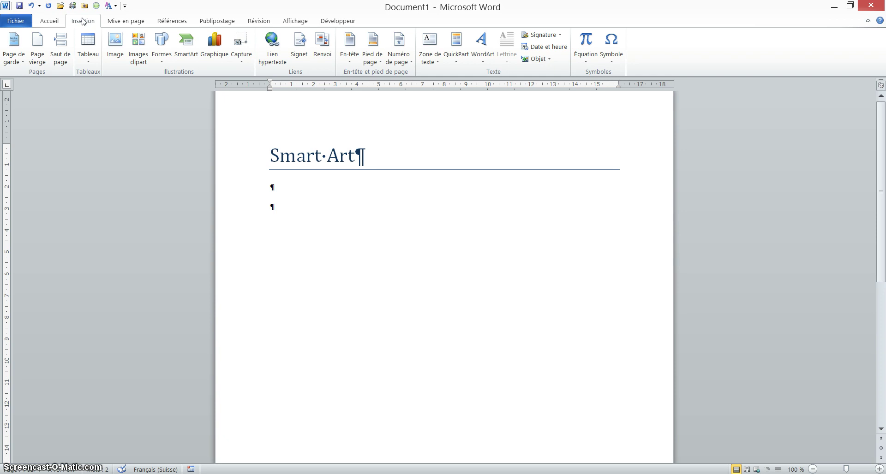
{"action": "left_click", "coordinate": [187, 45]}
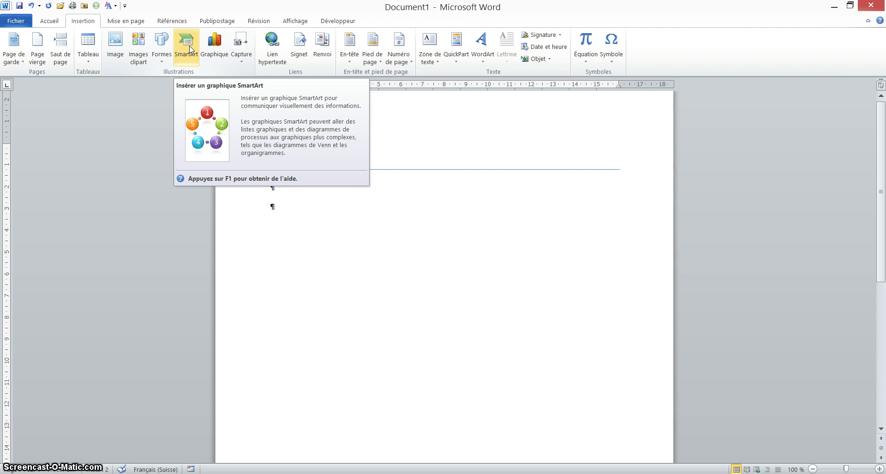
{"action": "left_click", "coordinate": [190, 47]}
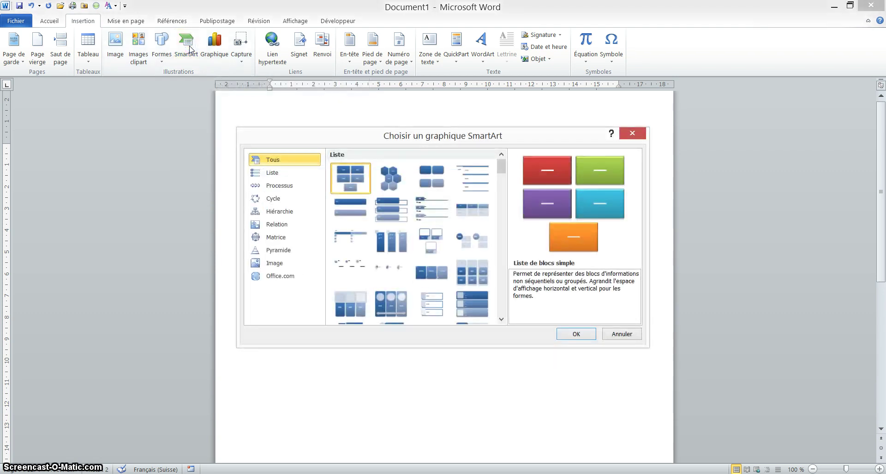
Browse the list, process, cycle and hierarchy layouts, and insert the "Liste d'images continue" SmartArt graphic from the full set
{"action": "mouse_move", "coordinate": [502, 168]}
{"action": "left_mouse_down"}
{"action": "mouse_move", "coordinate": [513, 253]}
{"action": "mouse_move", "coordinate": [507, 286]}
{"action": "mouse_move", "coordinate": [500, 165]}
{"action": "left_mouse_up"}
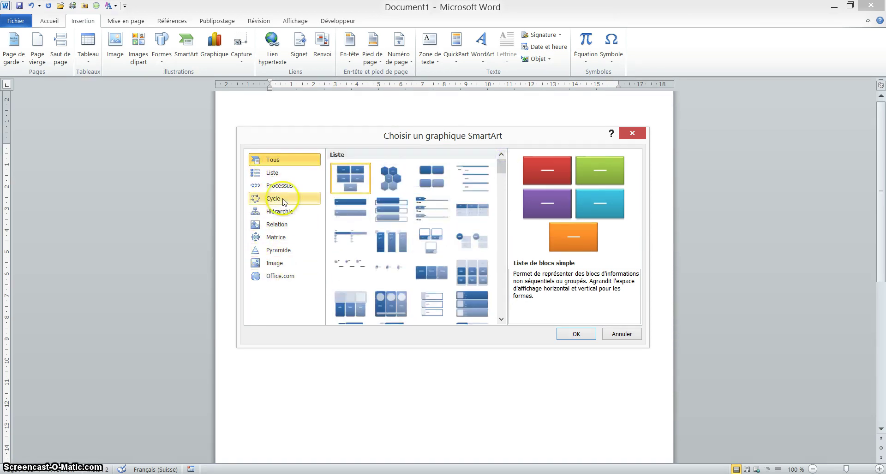
{"action": "left_click", "coordinate": [284, 173]}
{"action": "left_click", "coordinate": [282, 185]}
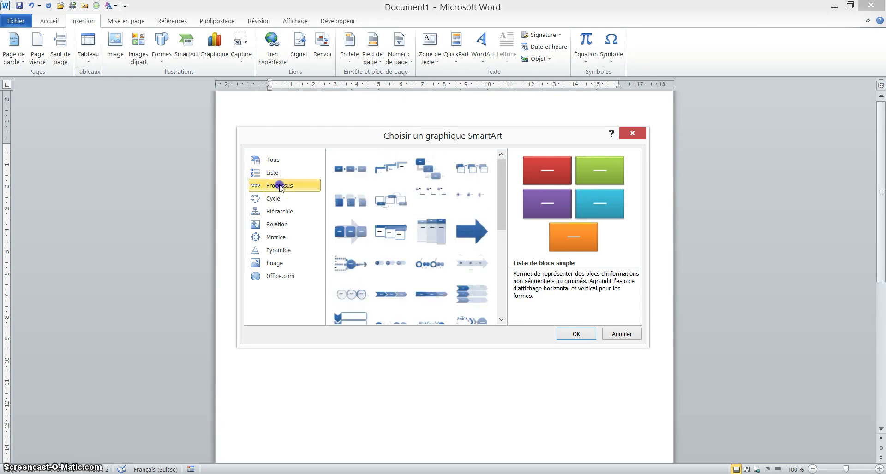
{"action": "left_click", "coordinate": [284, 199]}
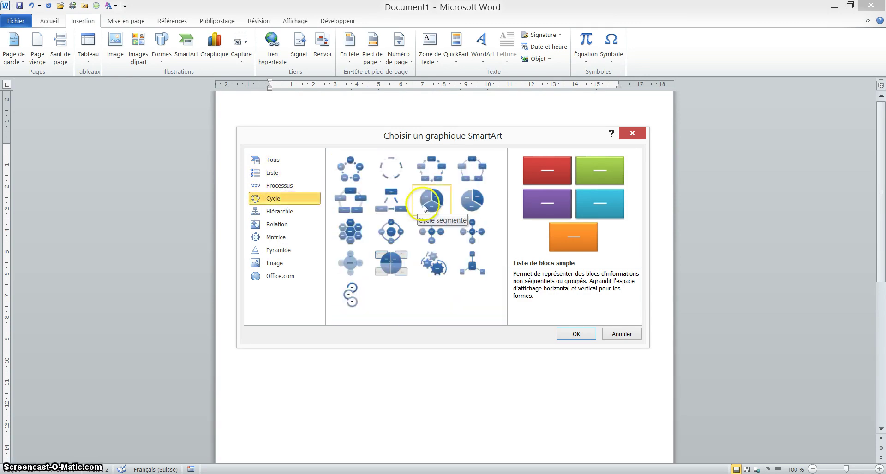
{"action": "left_click", "coordinate": [285, 211]}
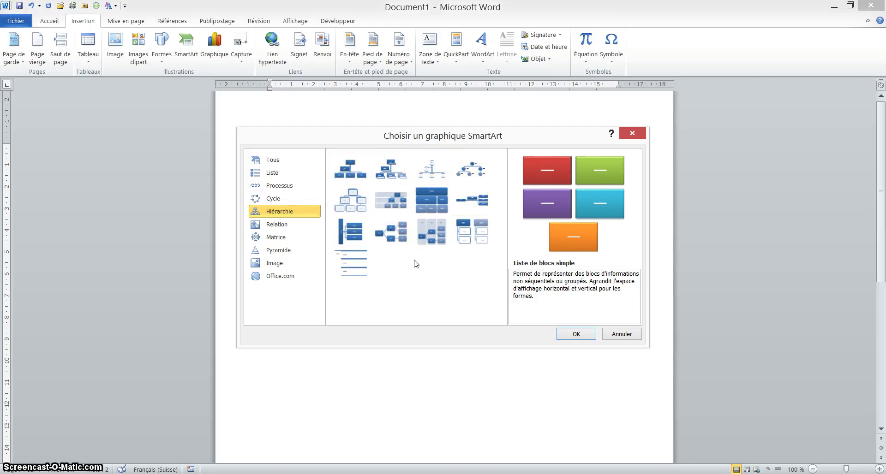
{"action": "left_click", "coordinate": [290, 160]}
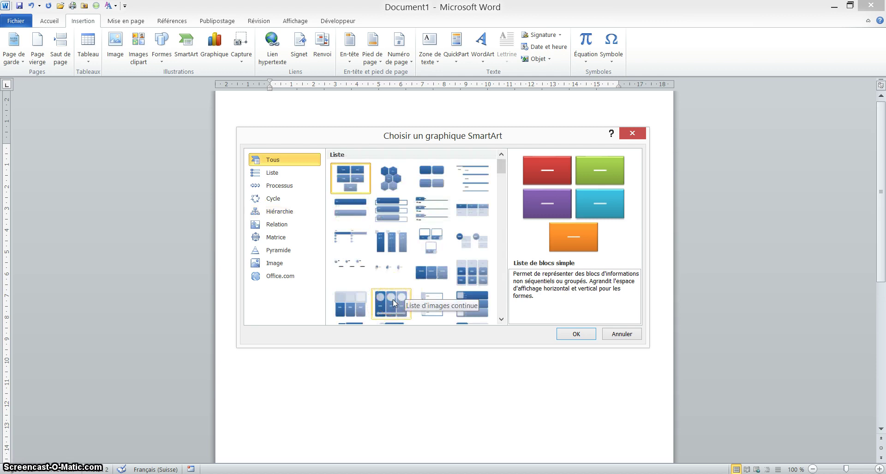
{"action": "left_click", "coordinate": [392, 300]}
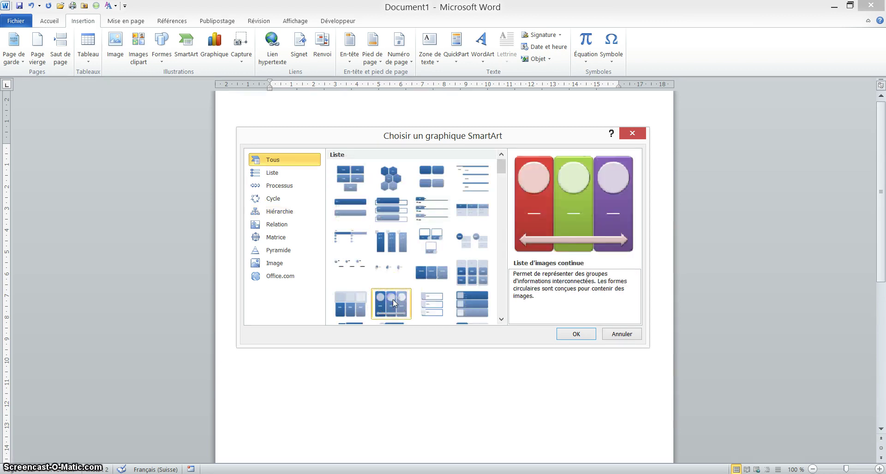
{"action": "left_click", "coordinate": [576, 335]}
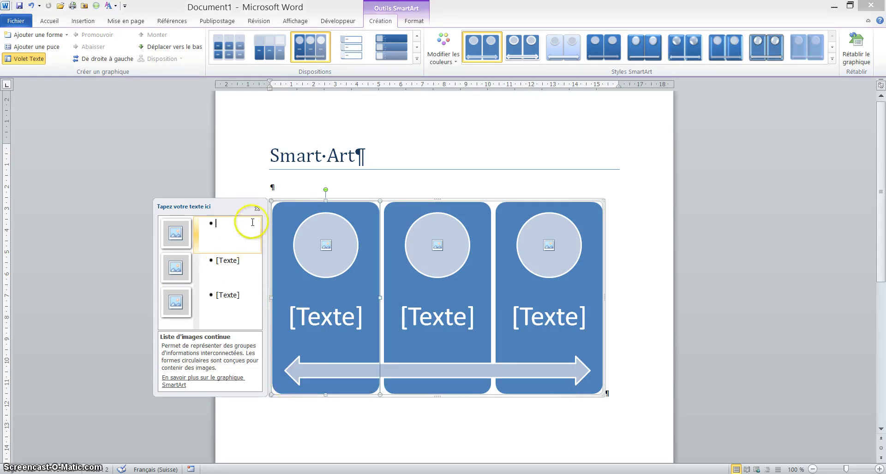
Hide and reshow the SmartArt graphic's text pane, leaving it closed
{"action": "left_click", "coordinate": [257, 209]}
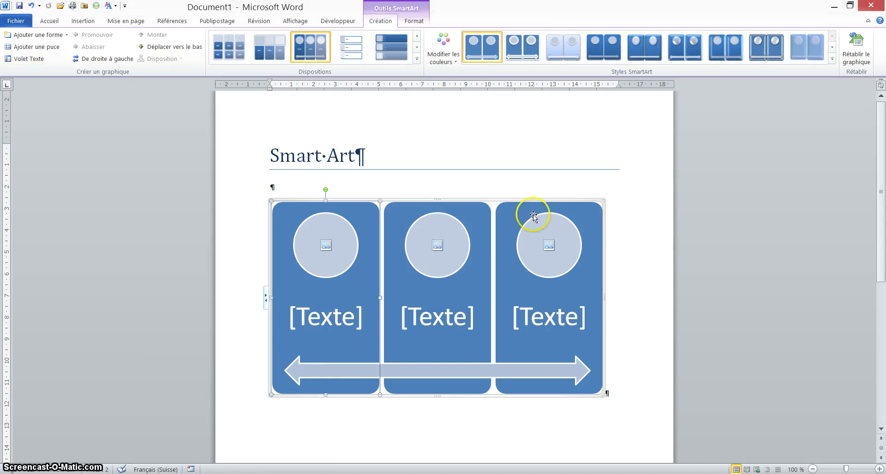
{"action": "left_click", "coordinate": [266, 299]}
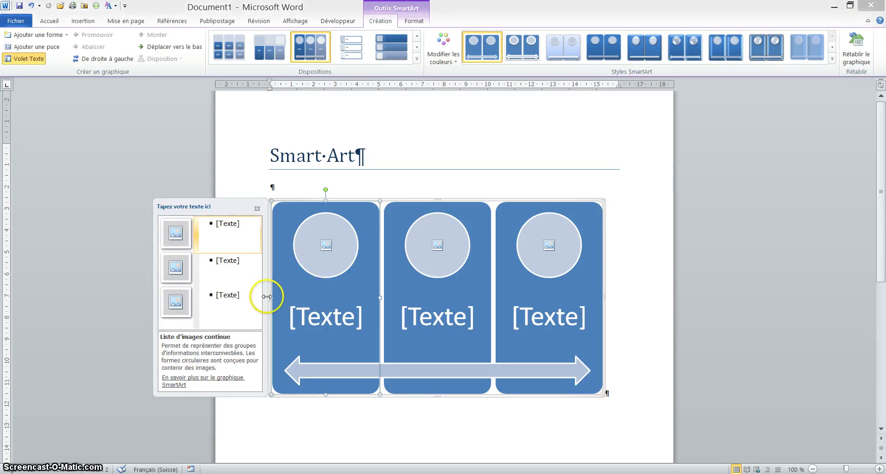
{"action": "left_click", "coordinate": [257, 209]}
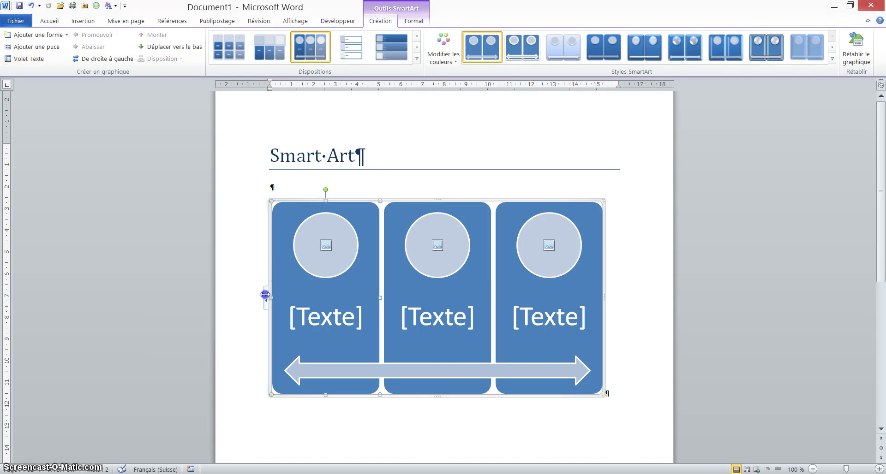
{"action": "left_click", "coordinate": [266, 298]}
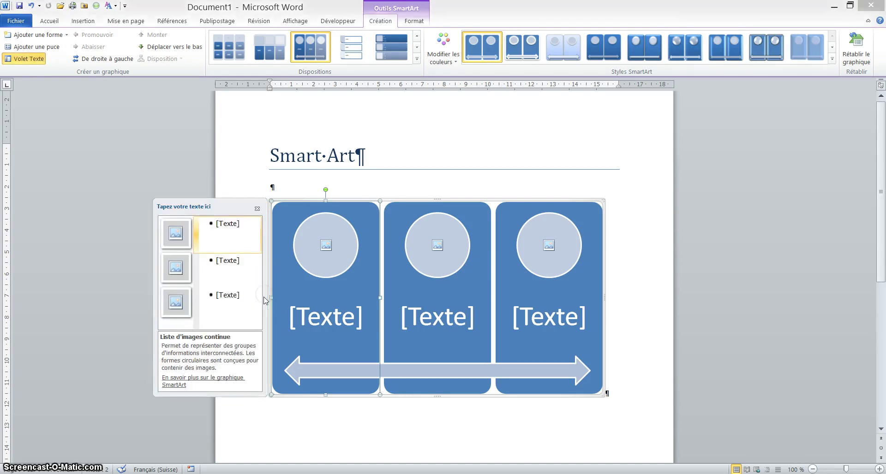
{"action": "left_click", "coordinate": [257, 209]}
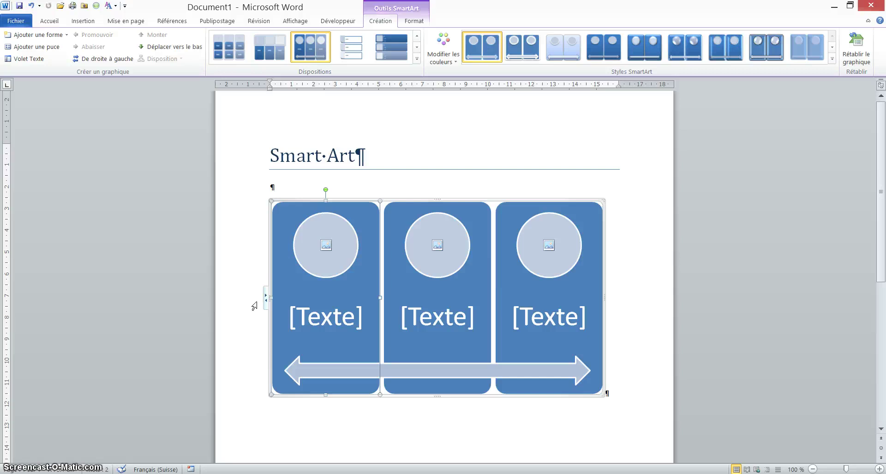
Insert the picture Alfa.jpeg from the BD Images folder into the first block's circle
{"action": "left_click", "coordinate": [318, 240]}
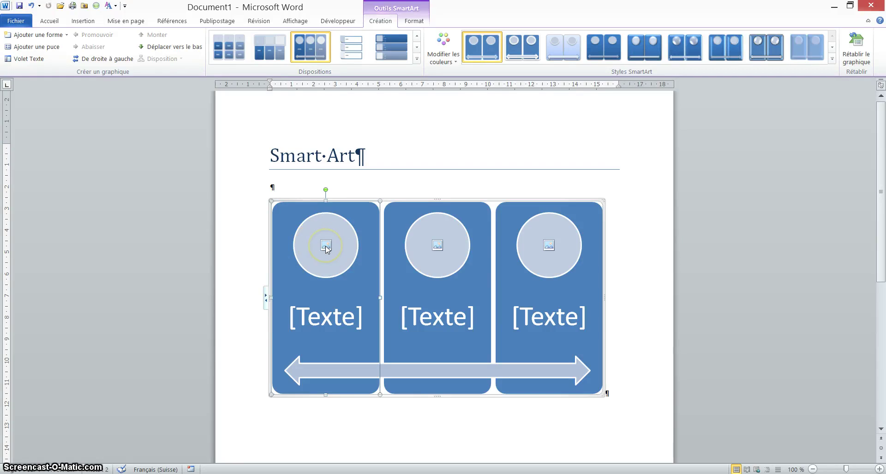
{"action": "left_click", "coordinate": [326, 247]}
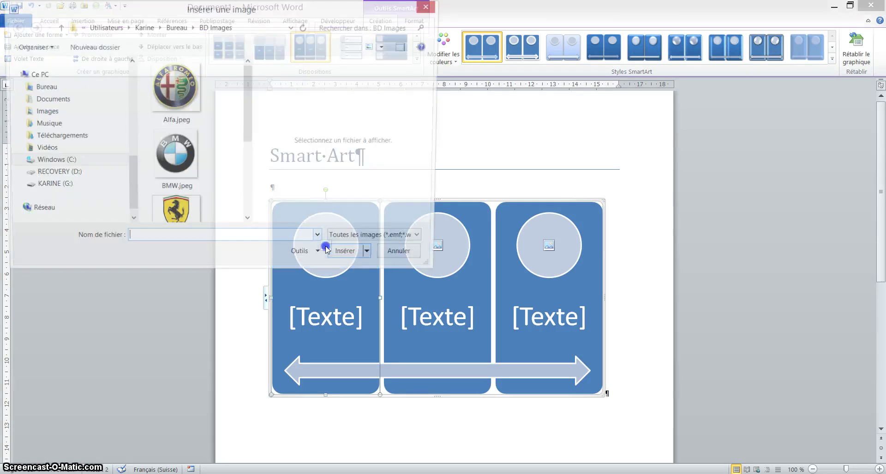
{"action": "left_click", "coordinate": [36, 164]}
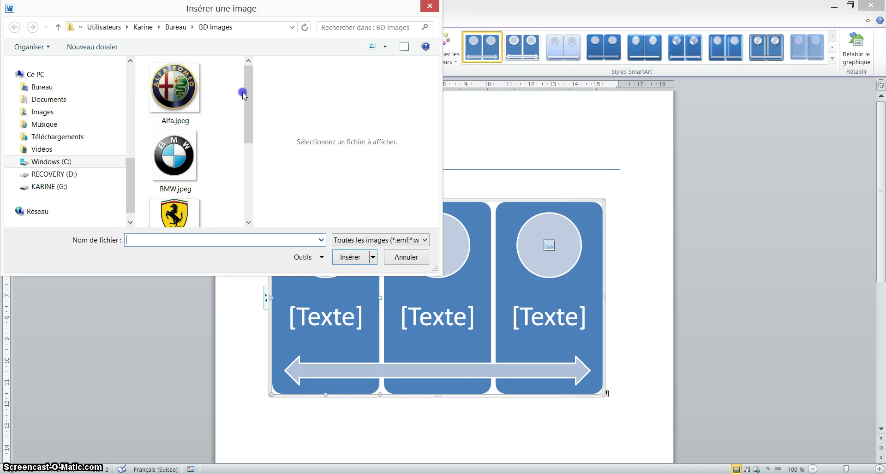
{"action": "left_click", "coordinate": [175, 89]}
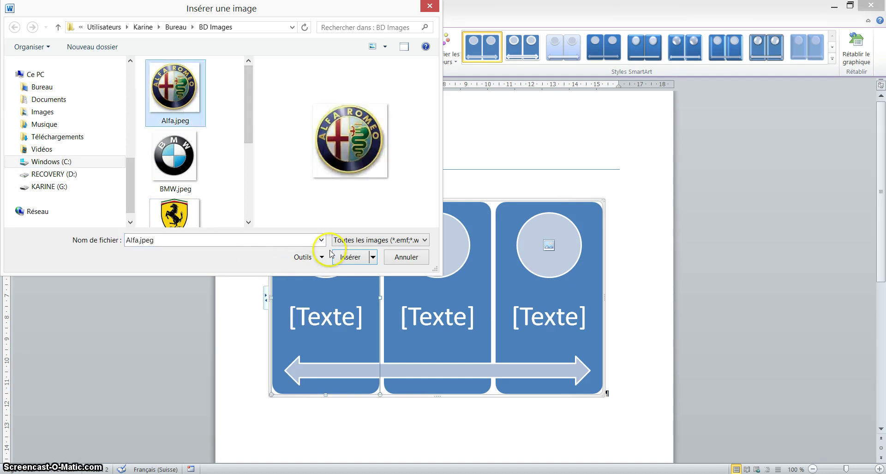
{"action": "left_click", "coordinate": [356, 257]}
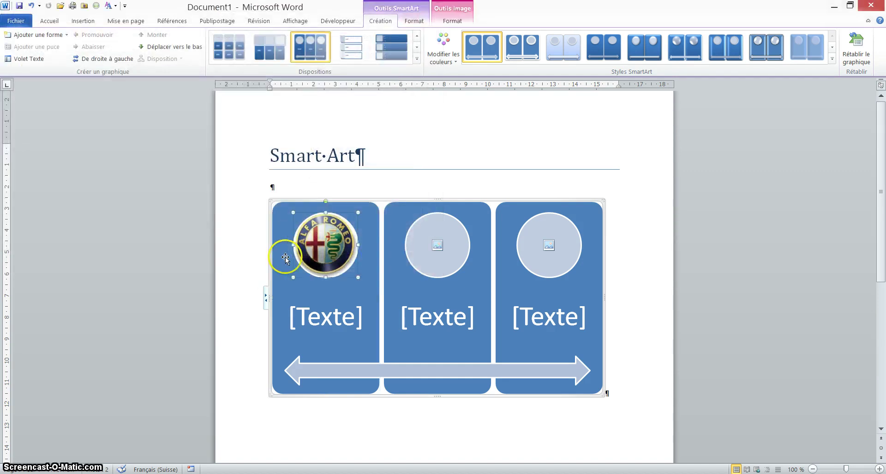
Insert BMW.jpeg into the second block's circle and Ferrari.jpeg into the third block's circle
{"action": "left_click", "coordinate": [434, 244]}
{"action": "left_click", "coordinate": [202, 163]}
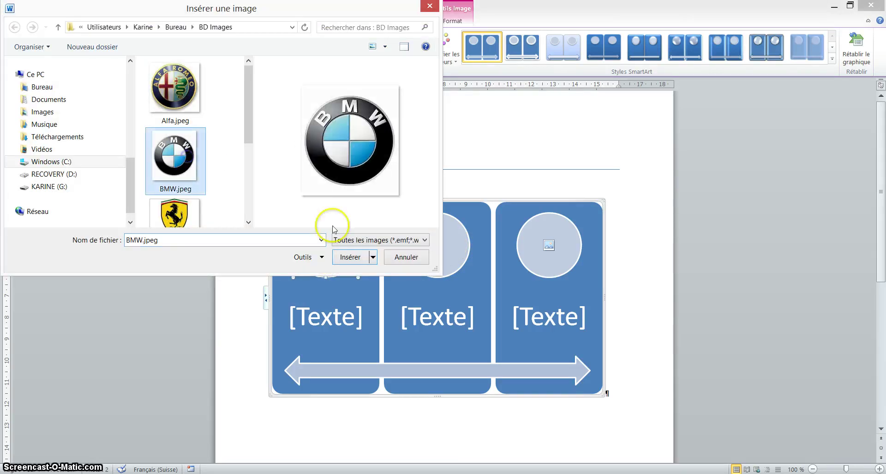
{"action": "left_click", "coordinate": [349, 257]}
{"action": "left_click", "coordinate": [550, 245]}
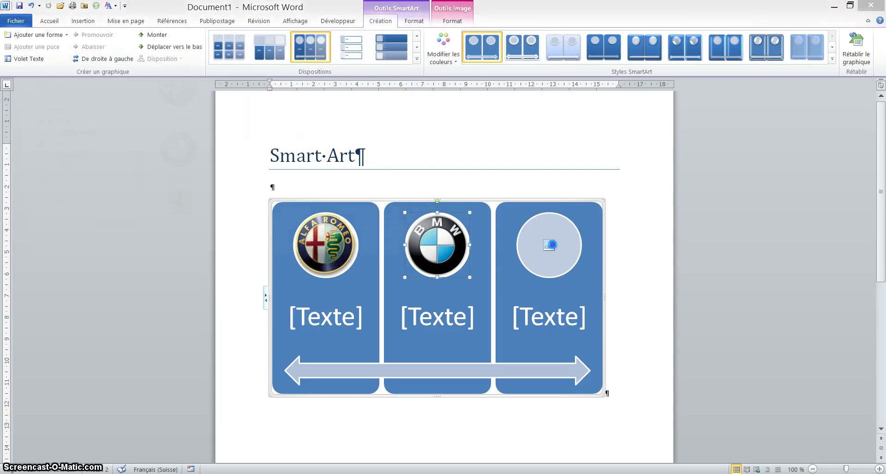
{"action": "left_click", "coordinate": [174, 215]}
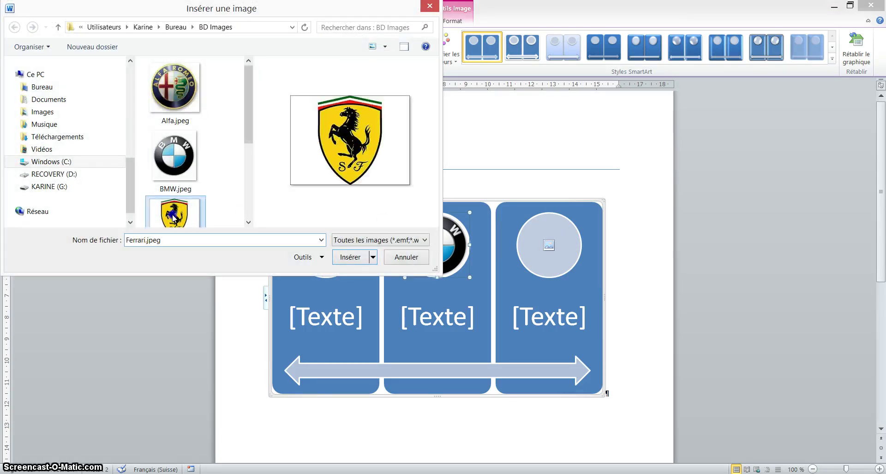
{"action": "left_click", "coordinate": [352, 257]}
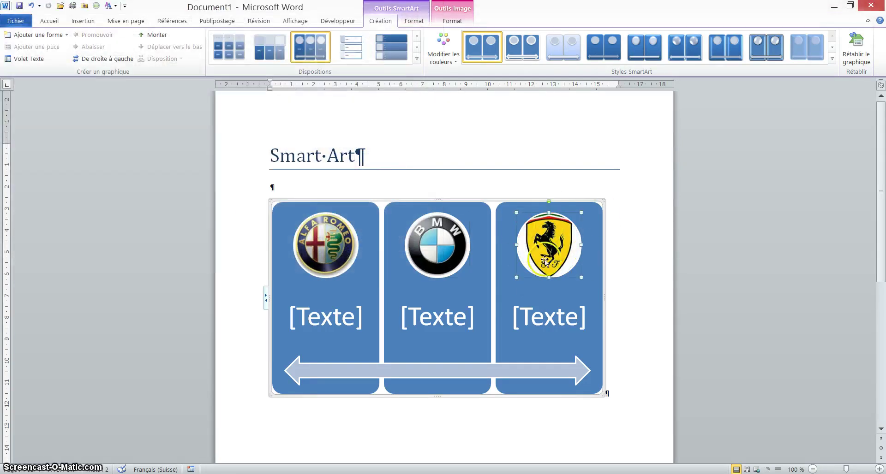
Enter "Alfa Romeo" as the text of the first block, under the Alfa Romeo logo
{"action": "left_click", "coordinate": [331, 325]}
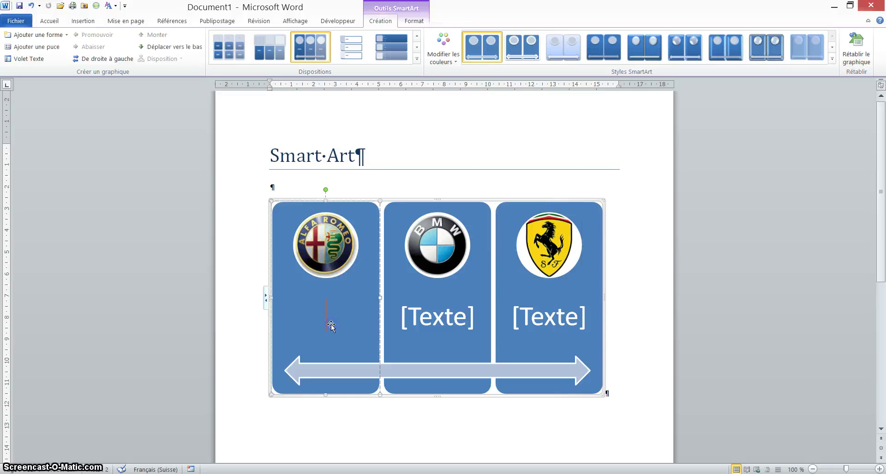
{"action": "type", "text": "Alfa "}
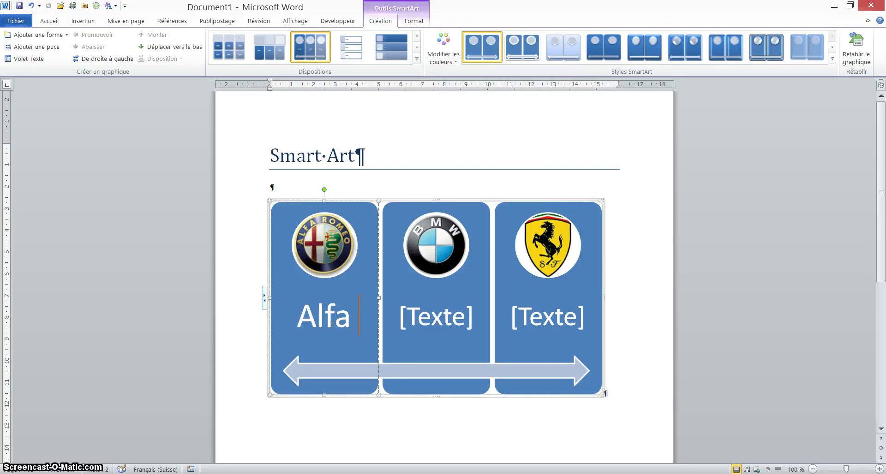
{"action": "type", "text": "Romei"}
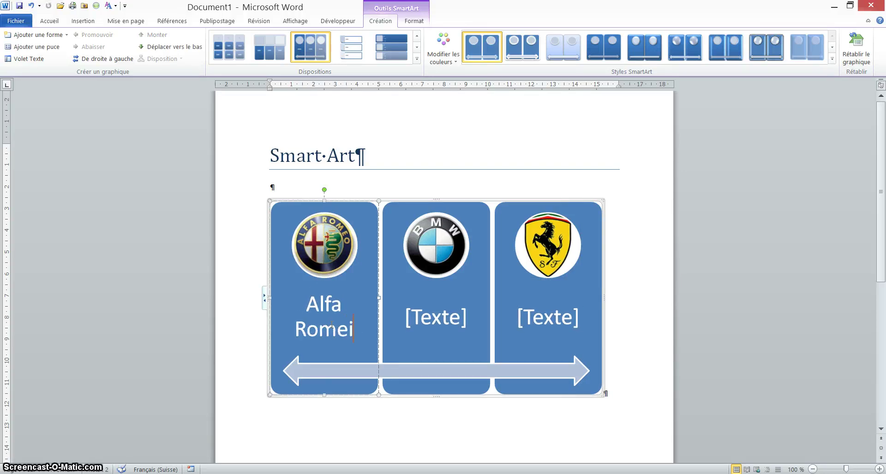
{"action": "key", "text": "BackSpace"}
{"action": "type", "text": "o"}
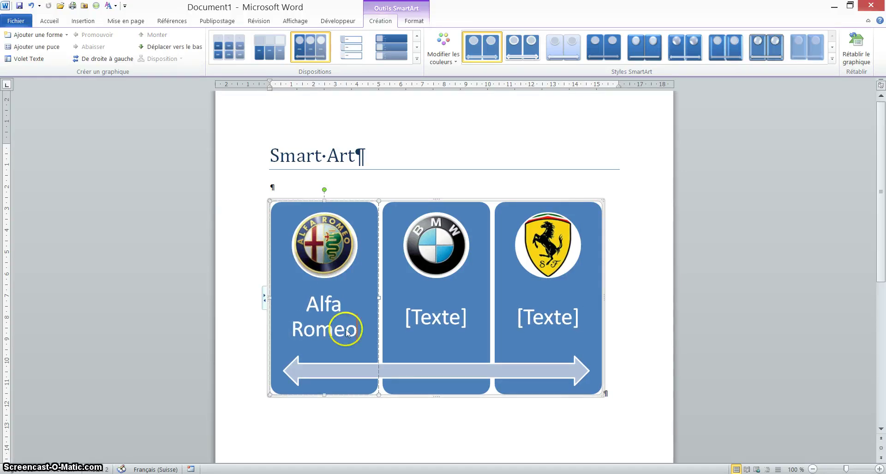
Enter "BMW" as the second block's text and "Ferrari" as the third block's text
{"action": "left_click", "coordinate": [427, 328]}
{"action": "type", "text": "BMW"}
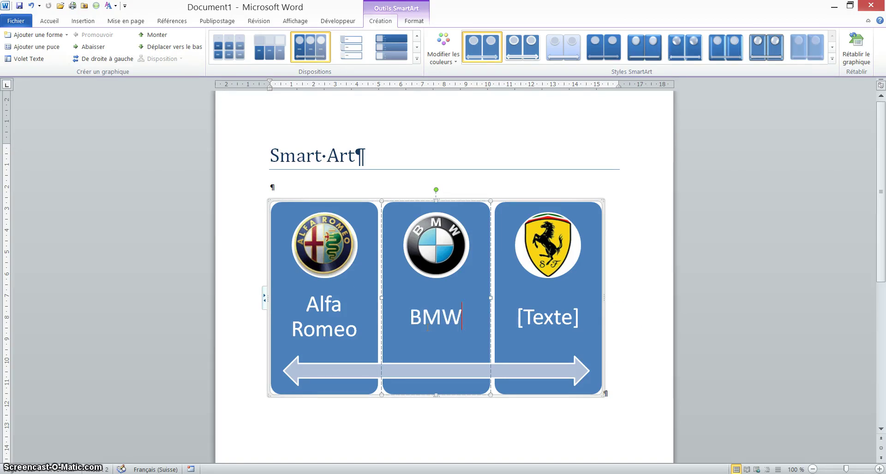
{"action": "left_click", "coordinate": [543, 323]}
{"action": "type", "text": "Fe"}
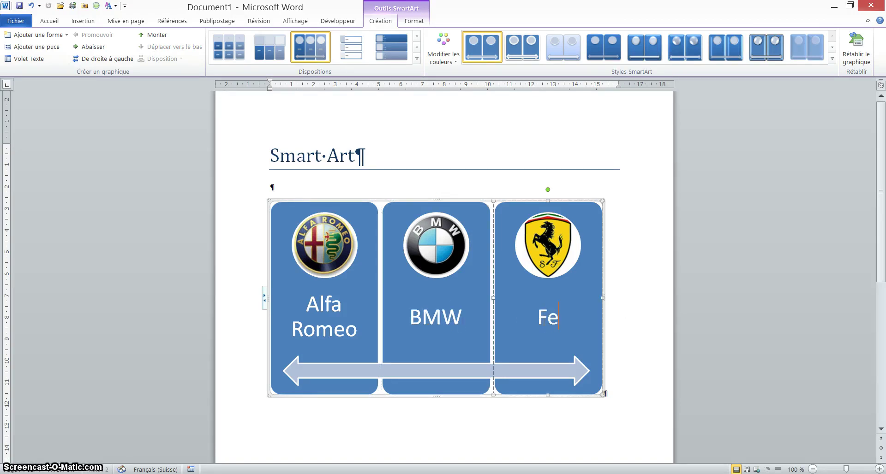
{"action": "type", "text": "rrari"}
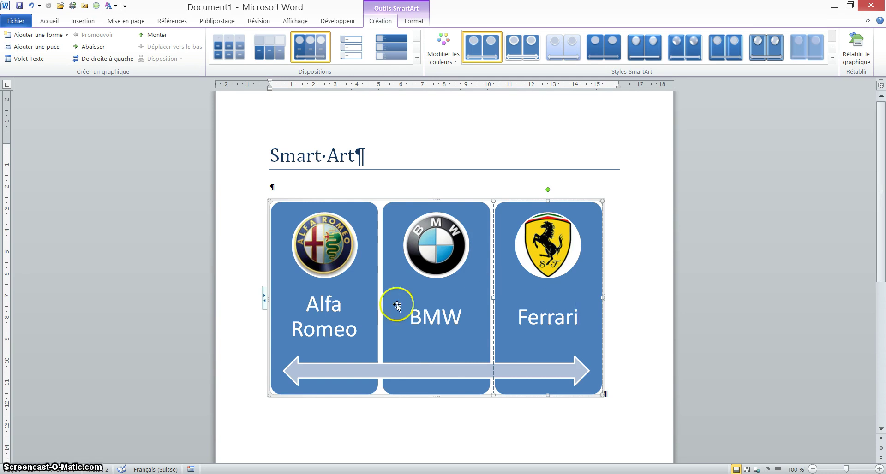
Add a fourth block after Ferrari in the SmartArt graphic and enter "Skoda" as its text
{"action": "left_click", "coordinate": [264, 295]}
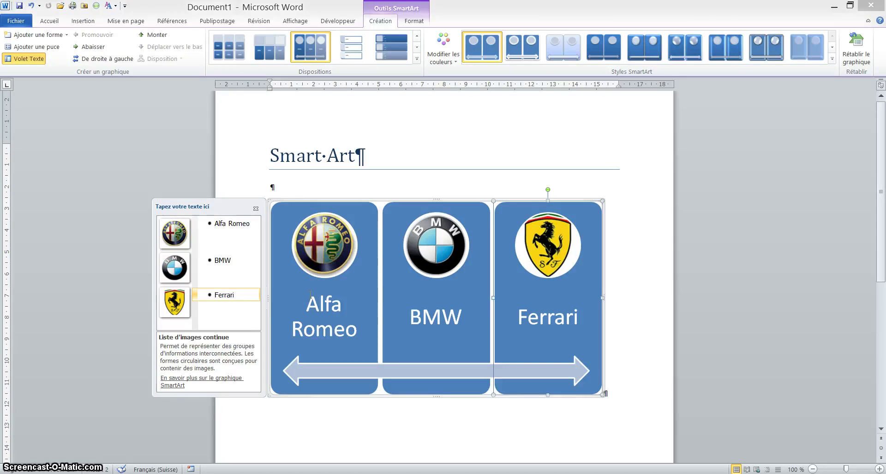
{"action": "key", "text": "Return"}
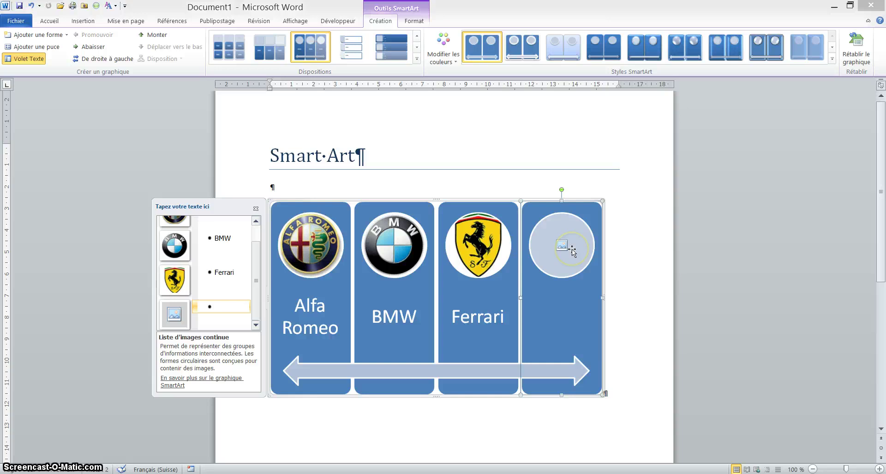
{"action": "type", "text": "Skoa"}
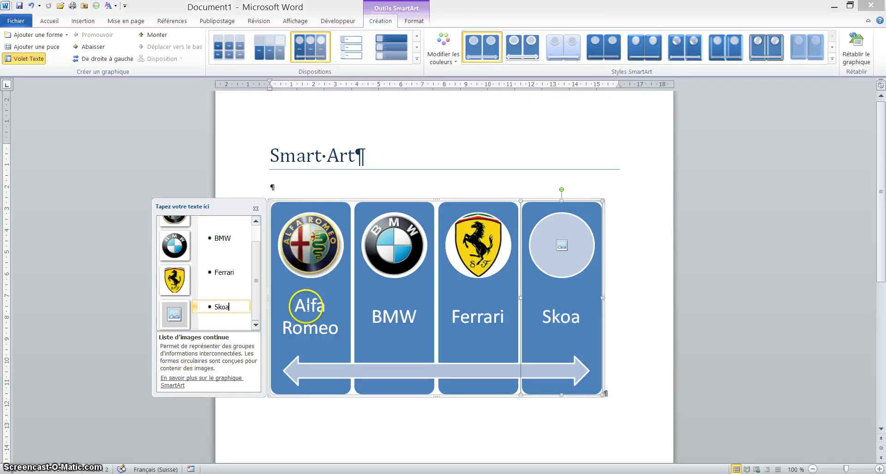
{"action": "key", "text": "BackSpace"}
{"action": "type", "text": "da"}
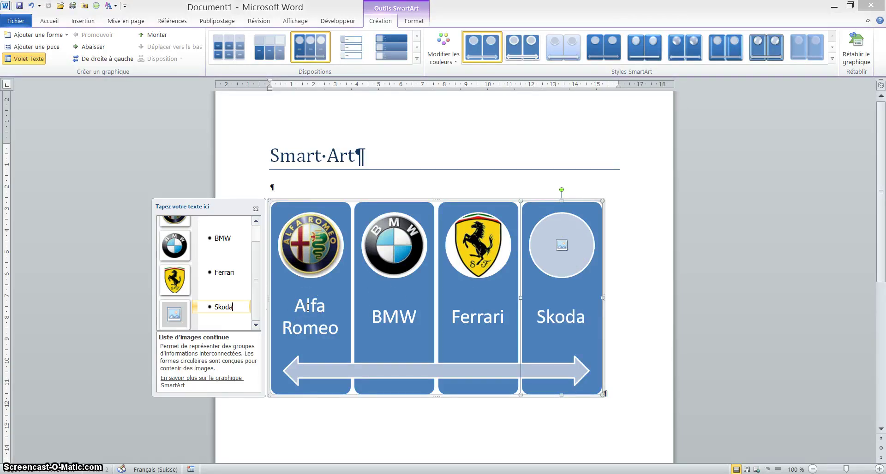
Insert the picture Skoda.jpeg from the BD Images folder into the fourth block's circle and close the SmartArt text pane
{"action": "left_click", "coordinate": [565, 247]}
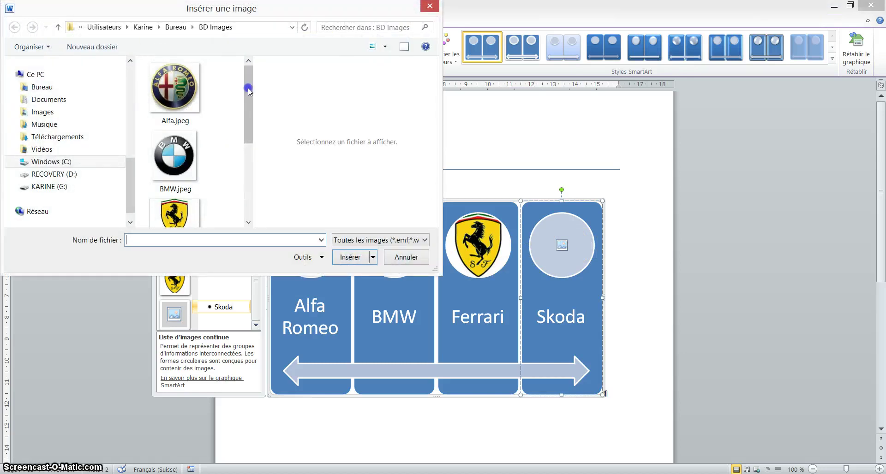
{"action": "left_click_drag", "start_coordinate": [245, 99], "coordinate": [245, 160]}
{"action": "left_click", "coordinate": [158, 197]}
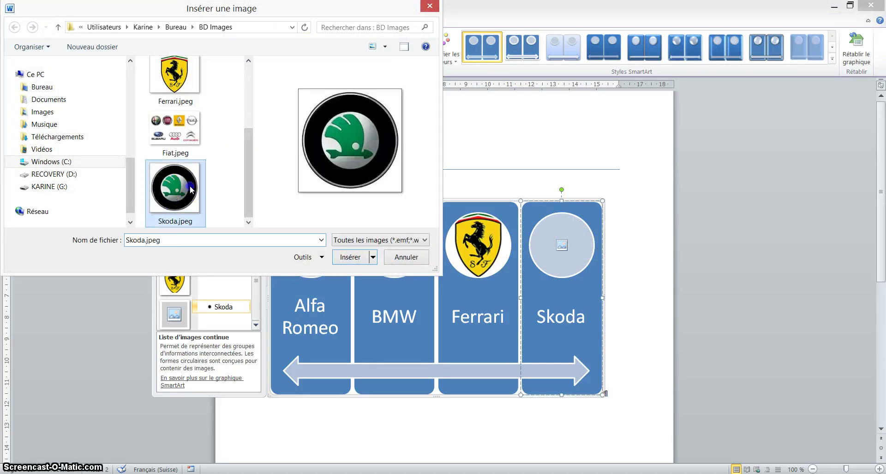
{"action": "left_click", "coordinate": [351, 257]}
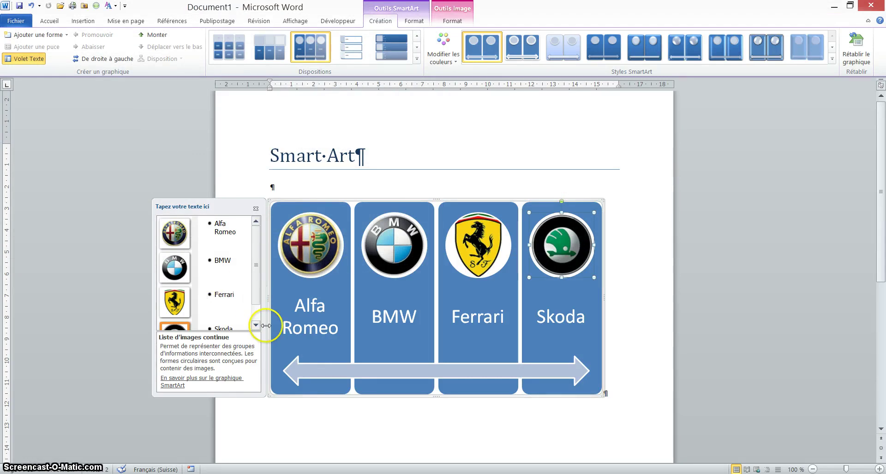
{"action": "left_click", "coordinate": [257, 209]}
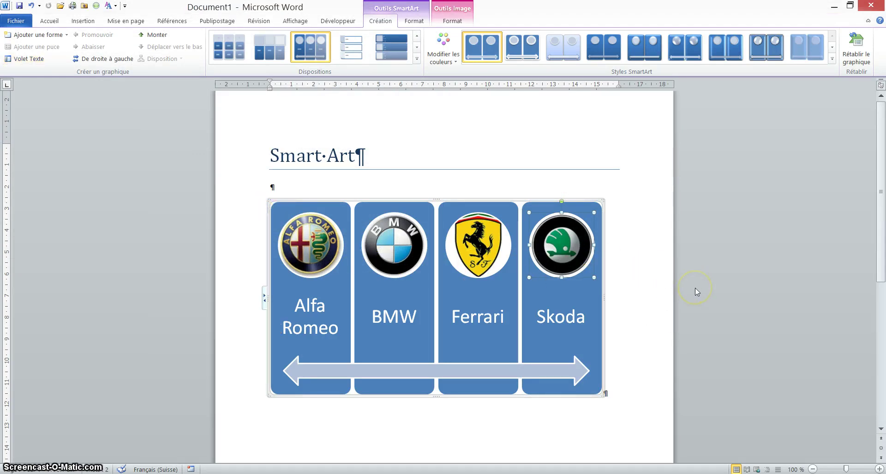
Deselect the SmartArt graphic, select its first block, and open the colour variations for the graphic
{"action": "left_click", "coordinate": [652, 250]}
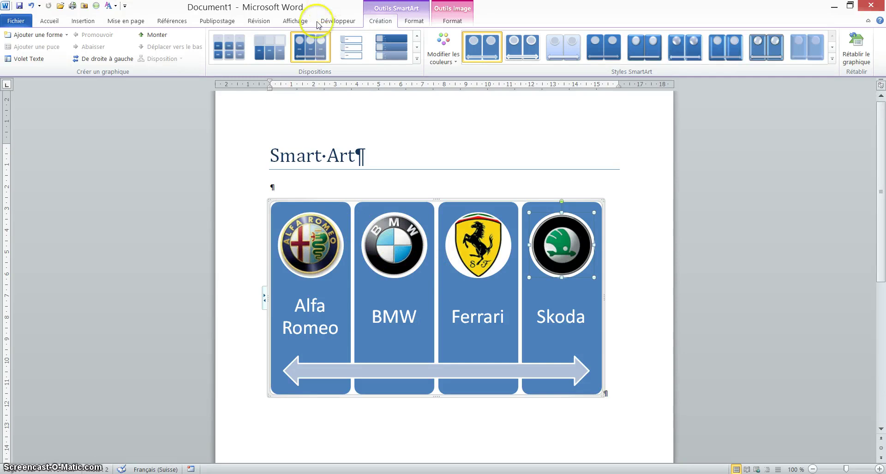
{"action": "left_click", "coordinate": [430, 161]}
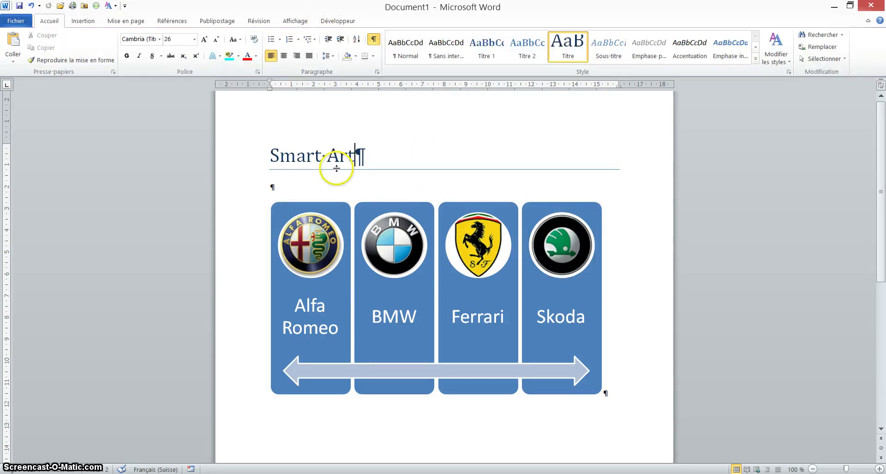
{"action": "left_click", "coordinate": [278, 207]}
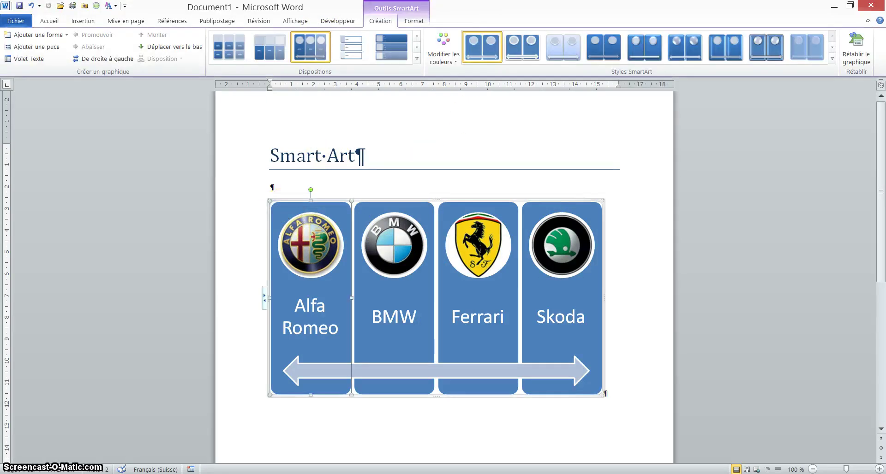
{"action": "left_click", "coordinate": [417, 21]}
{"action": "left_click", "coordinate": [381, 21]}
{"action": "left_click", "coordinate": [421, 22]}
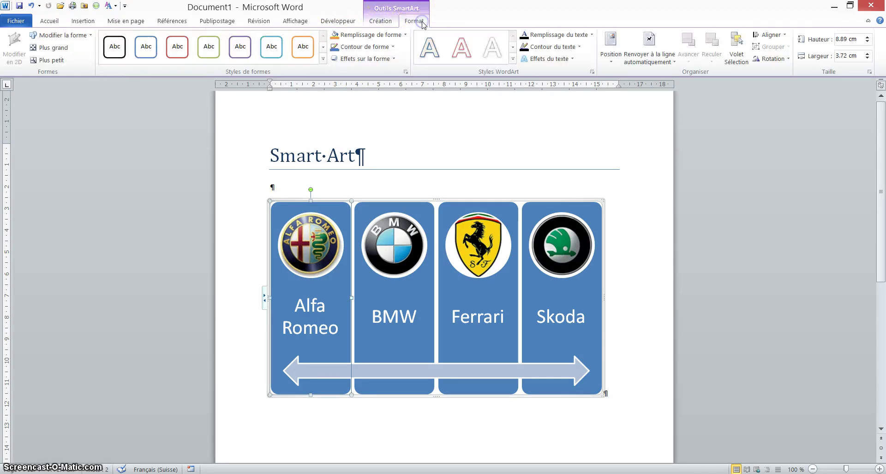
{"action": "left_click", "coordinate": [380, 21]}
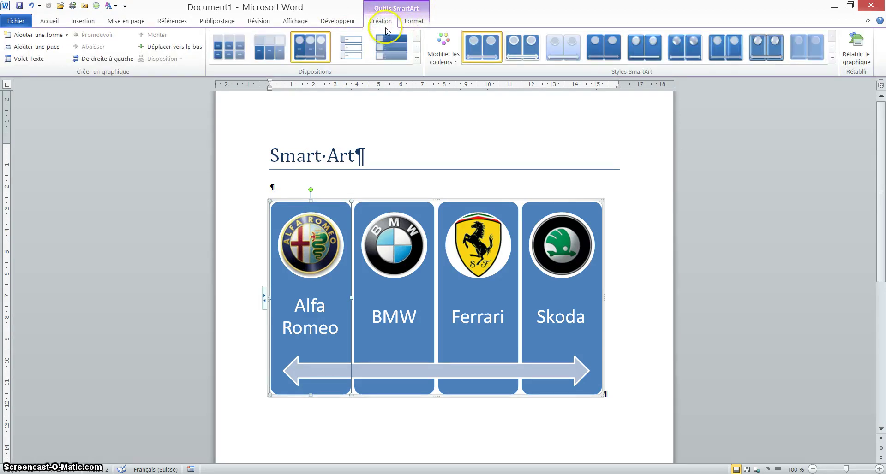
{"action": "left_click", "coordinate": [436, 44]}
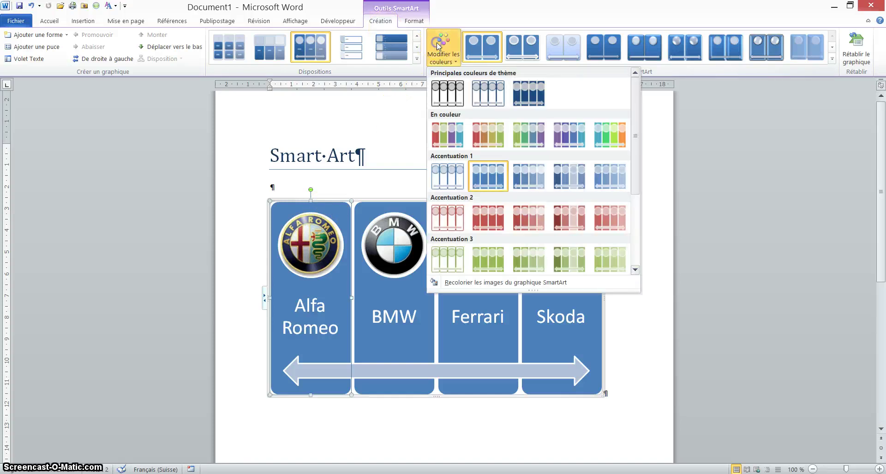